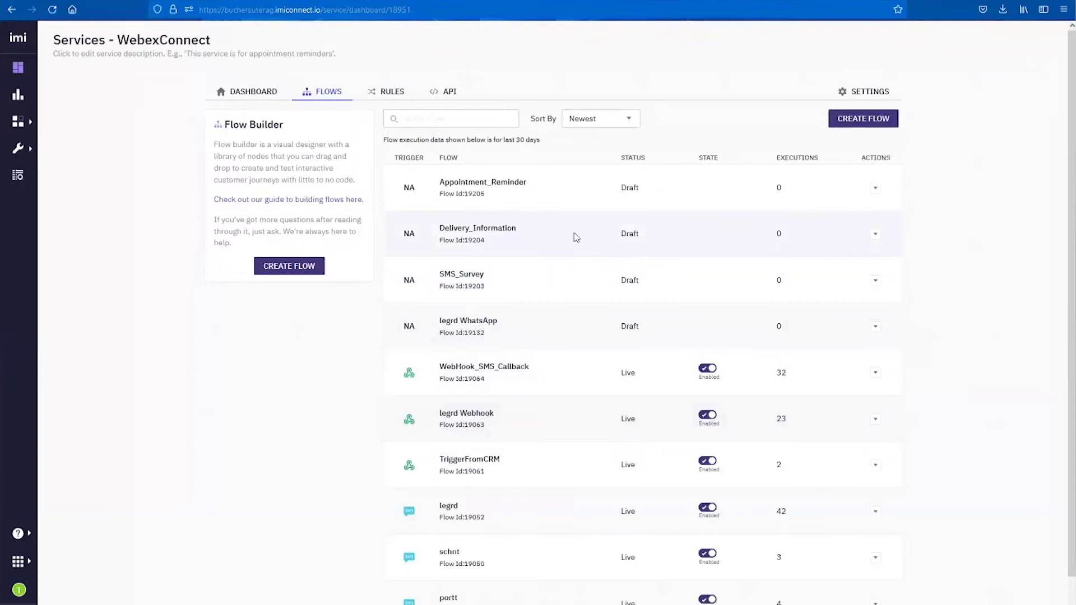
# Open the Delivery_Information flow and browse the utility and channel nodes available in its node library.
pyautogui.click(491, 235)
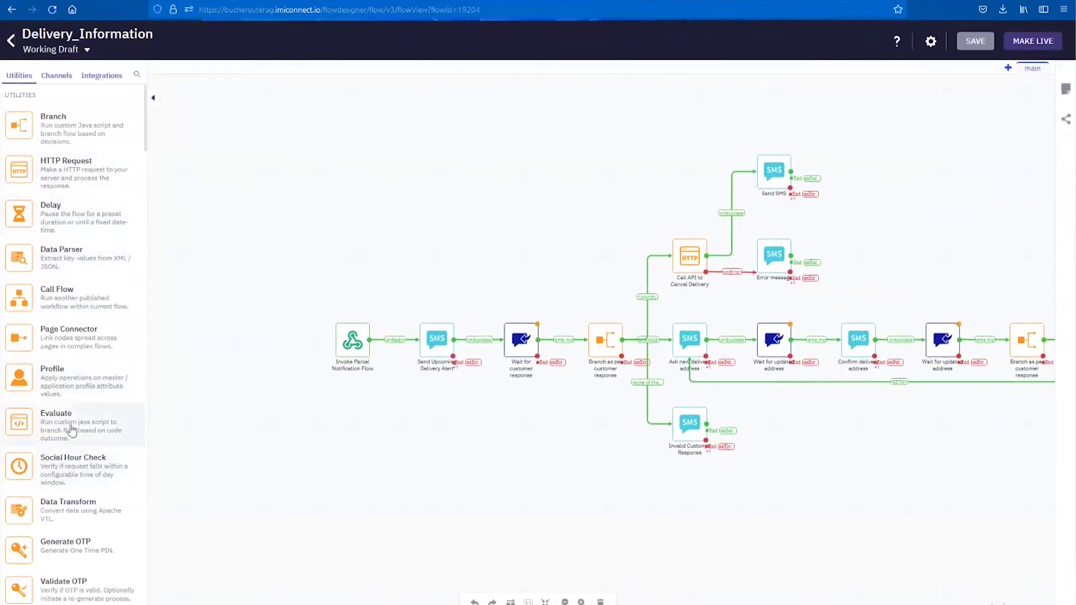
pyautogui.scroll(-10, 73, 427)
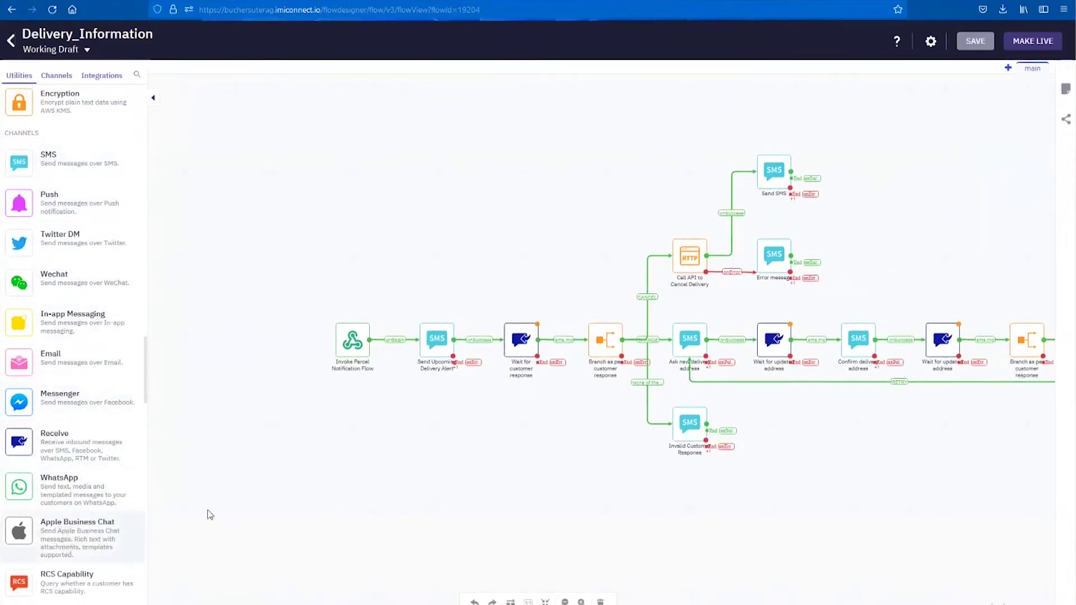
pyautogui.scroll(-3, 84, 507)
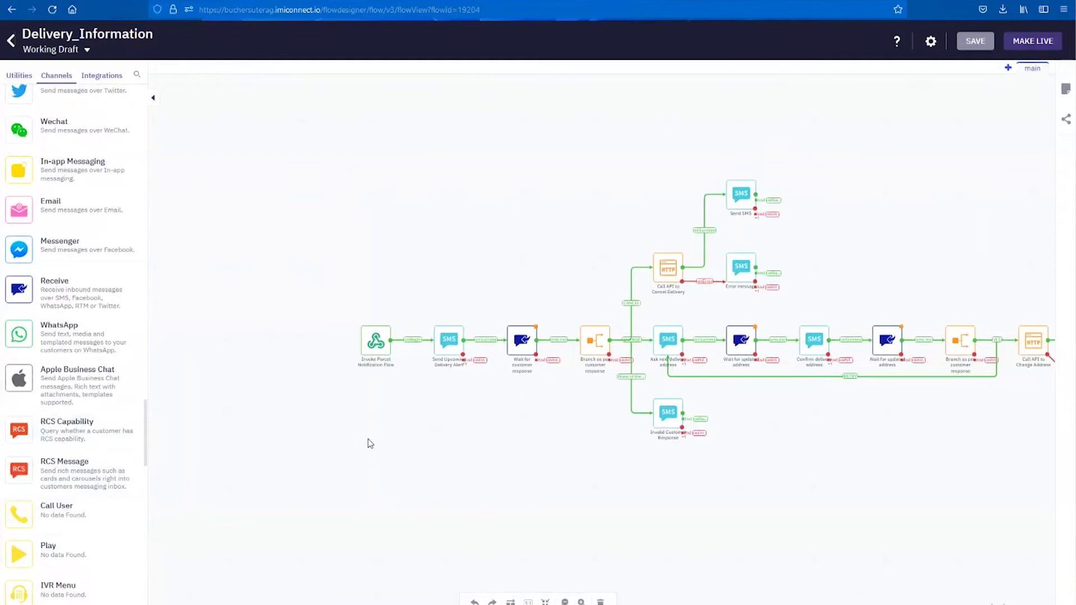
pyautogui.scroll(1, 380, 413)
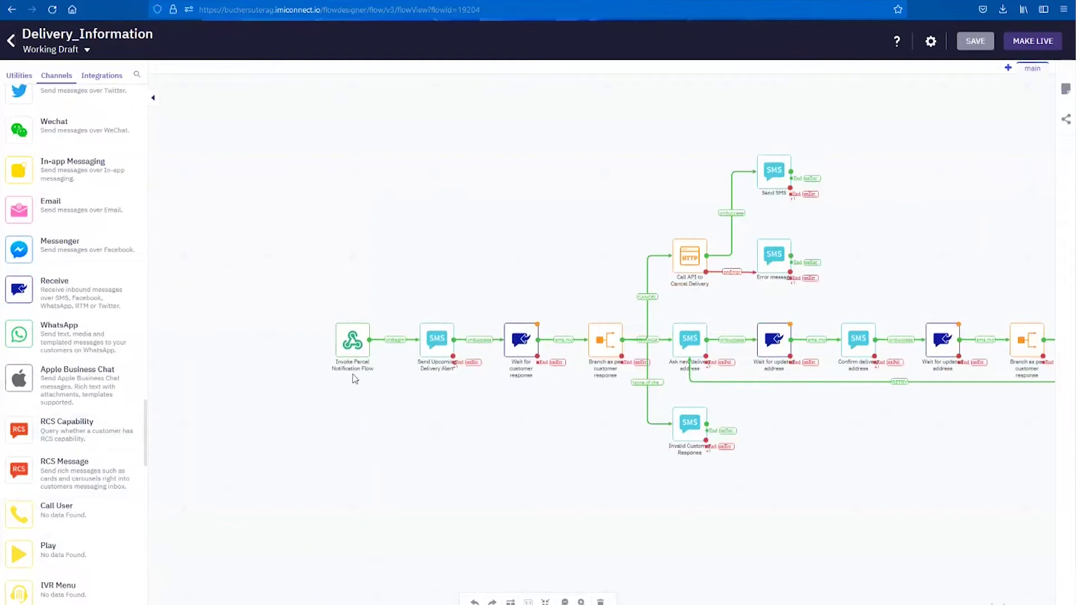
# Review the configurations of the Invoke Parcel Notification Flow webhook and the Send Upcoming Delivery Alert node without saving changes.
pyautogui.doubleClick(352, 341)
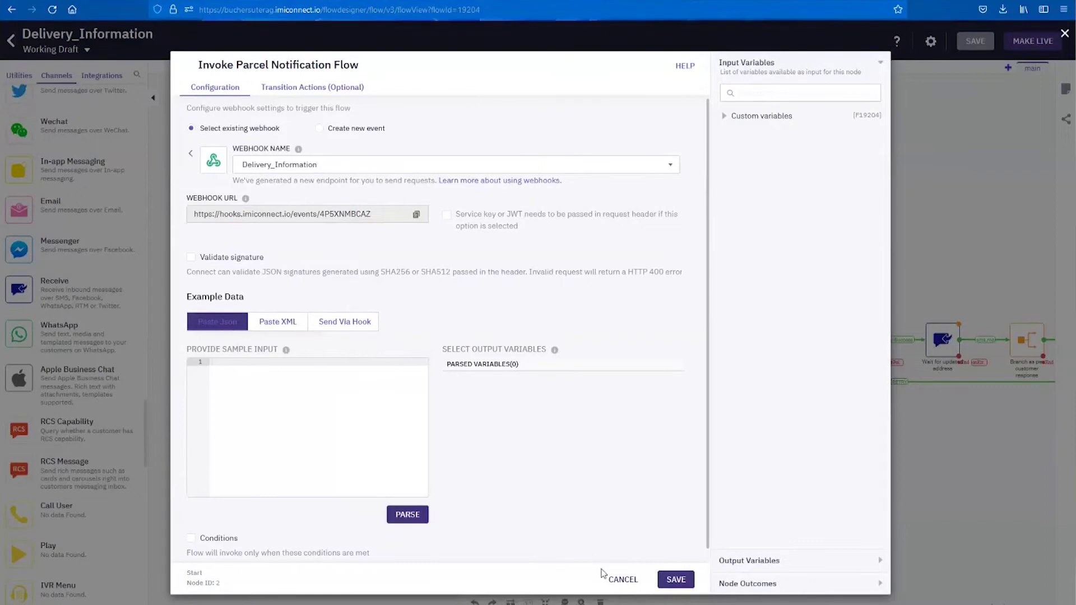
pyautogui.click(616, 580)
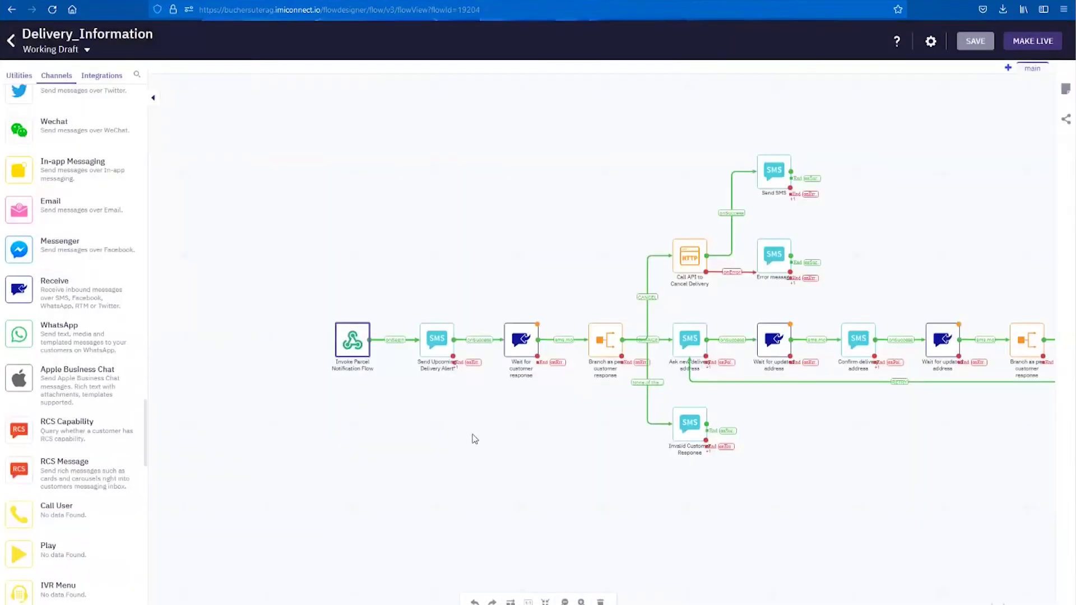
pyautogui.doubleClick(441, 344)
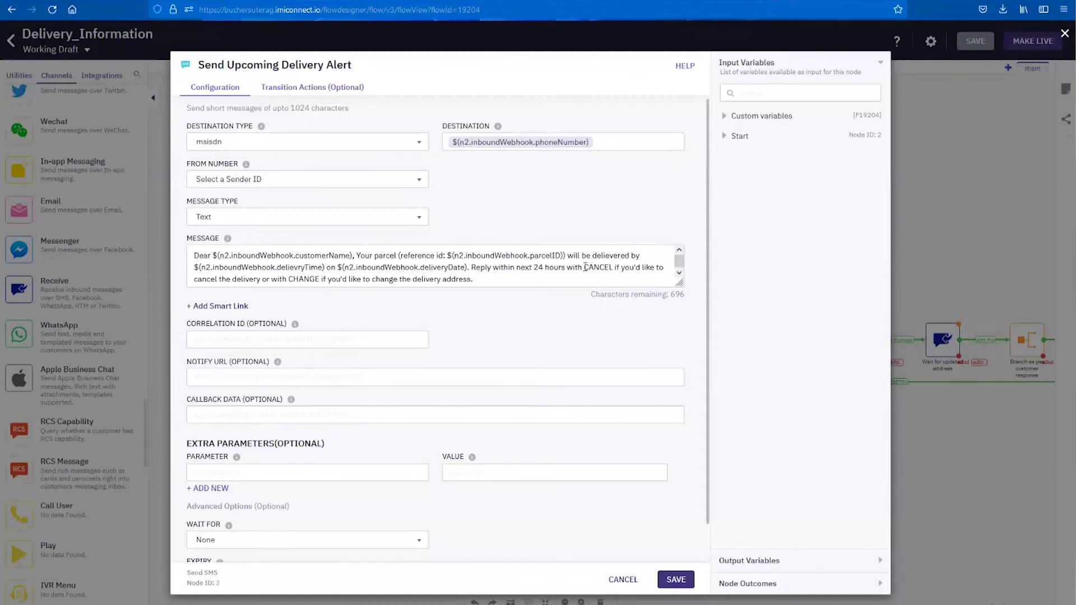
pyautogui.click(626, 580)
# Inspect the CHANGE and CANCEL conditions in the first Branch as per customer response node, leaving them unsaved.
pyautogui.click(600, 339)
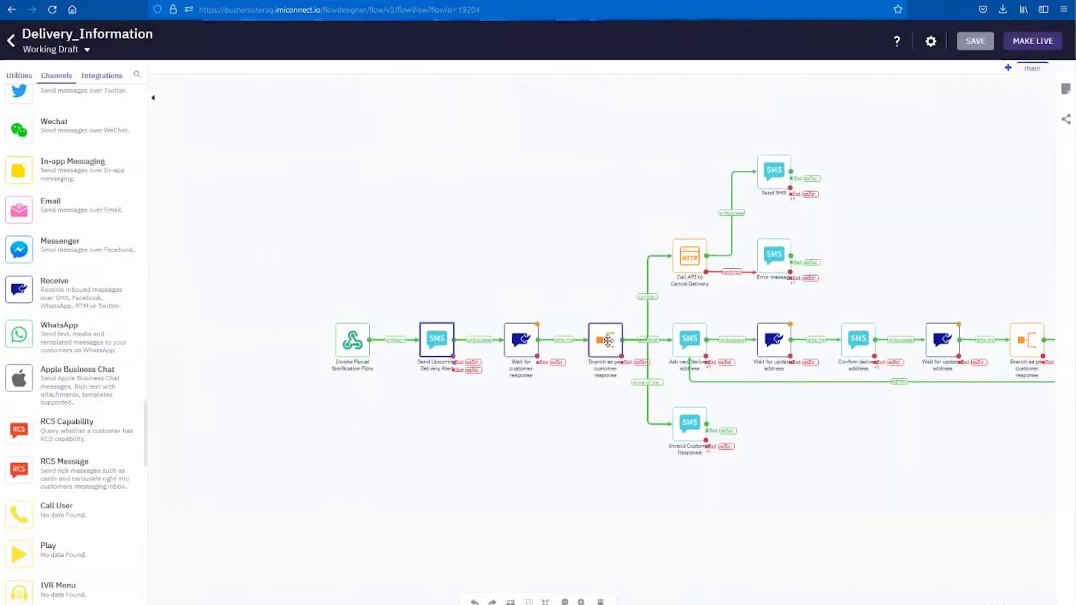
pyautogui.doubleClick(607, 340)
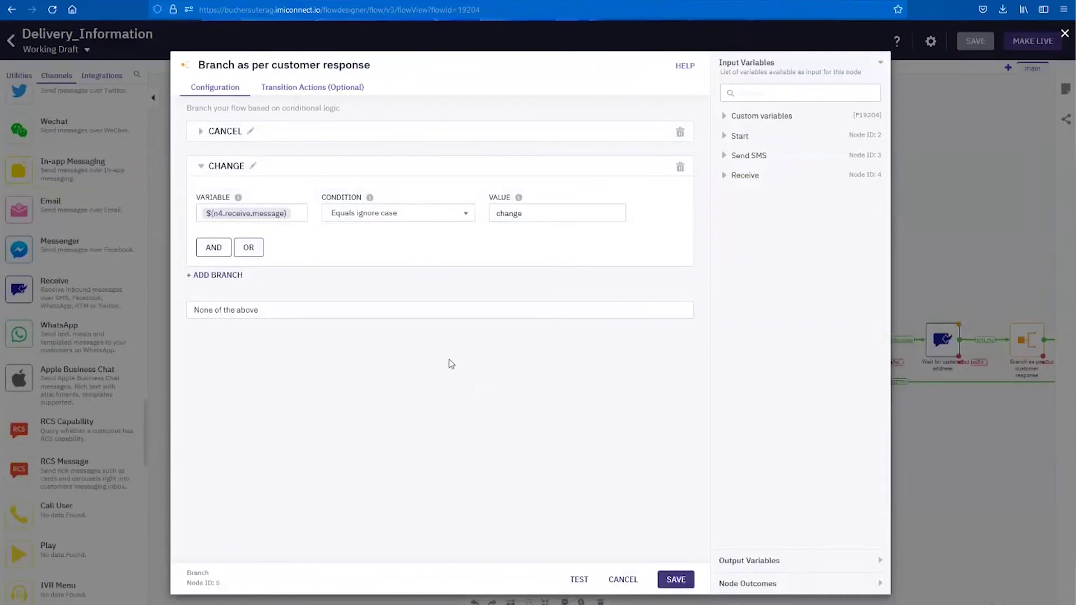
pyautogui.click(202, 132)
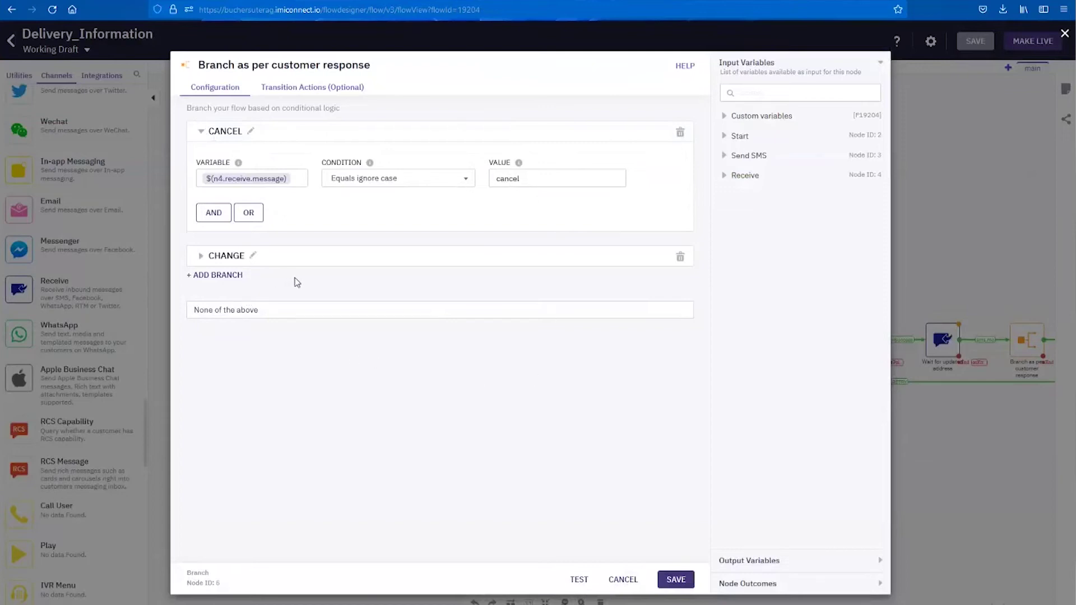
pyautogui.click(623, 580)
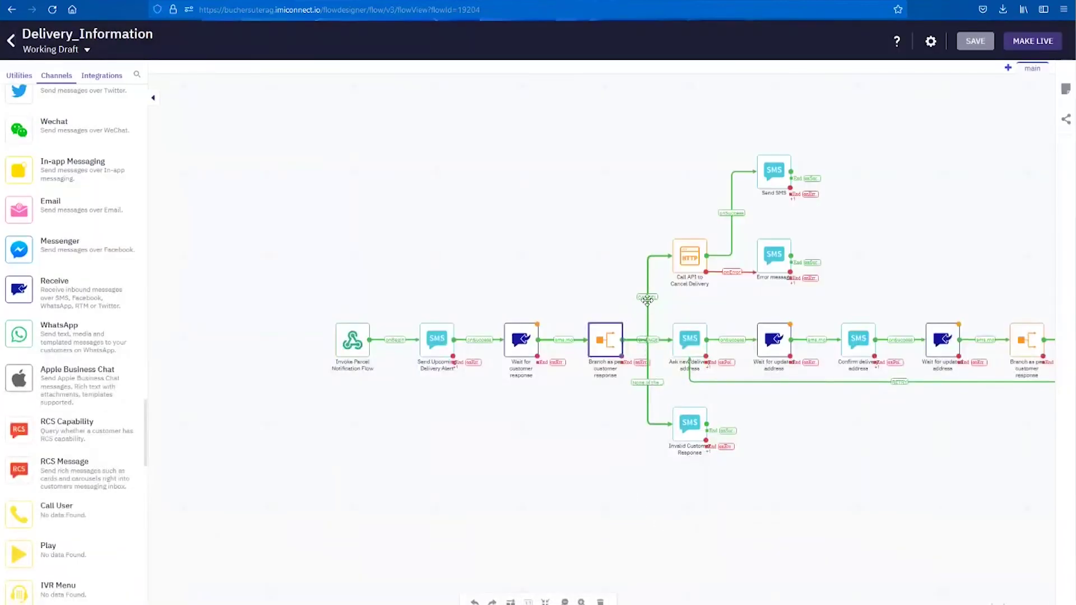
# Review the Call API to Cancel Delivery request and the SMS message sent when the cancellation succeeds.
pyautogui.click(692, 259)
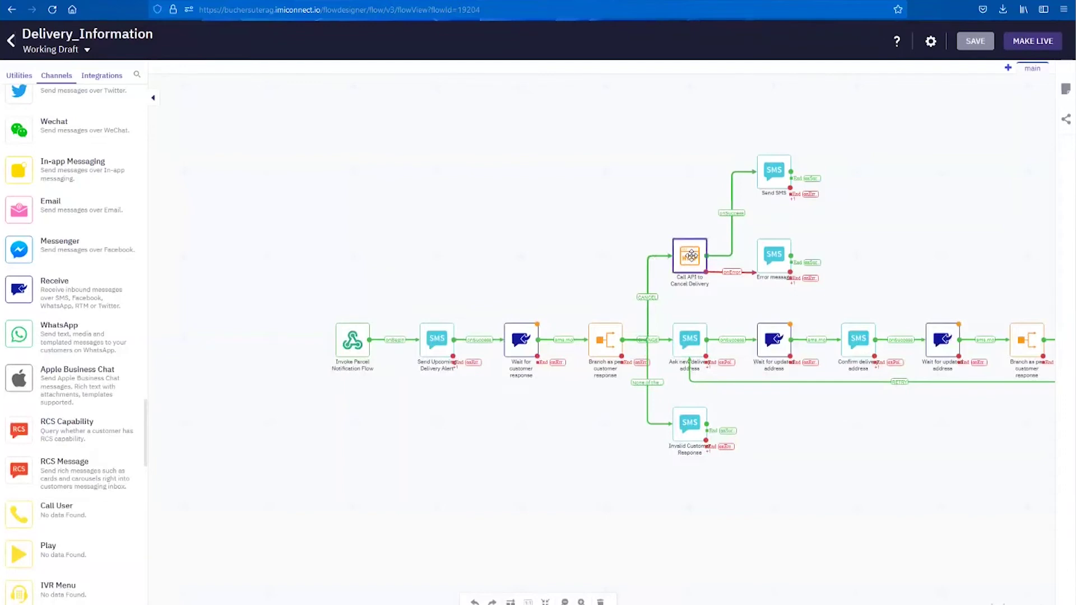
pyautogui.doubleClick(692, 255)
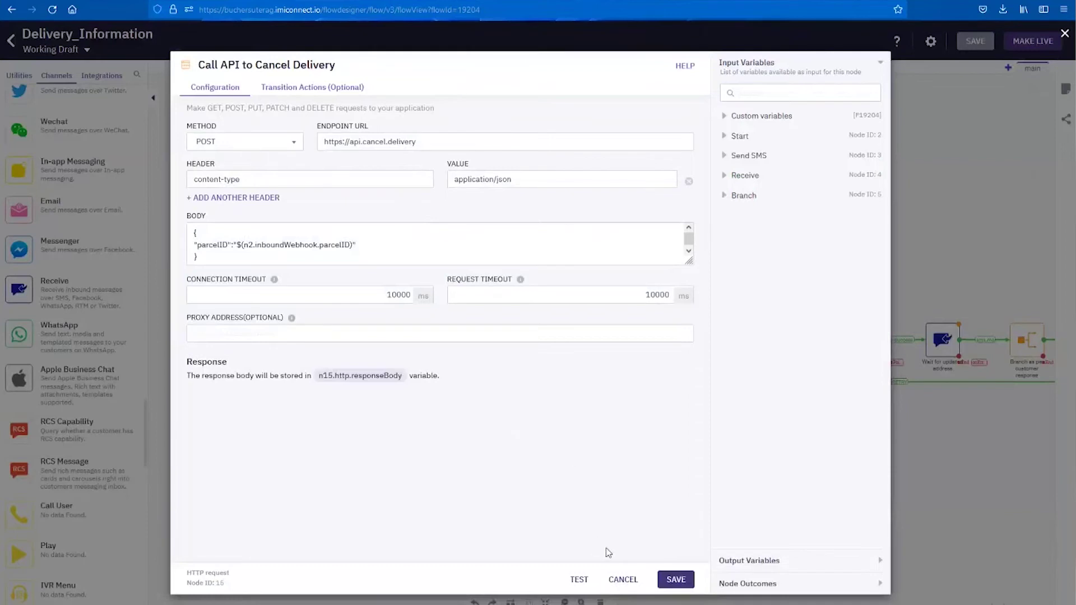
pyautogui.click(623, 579)
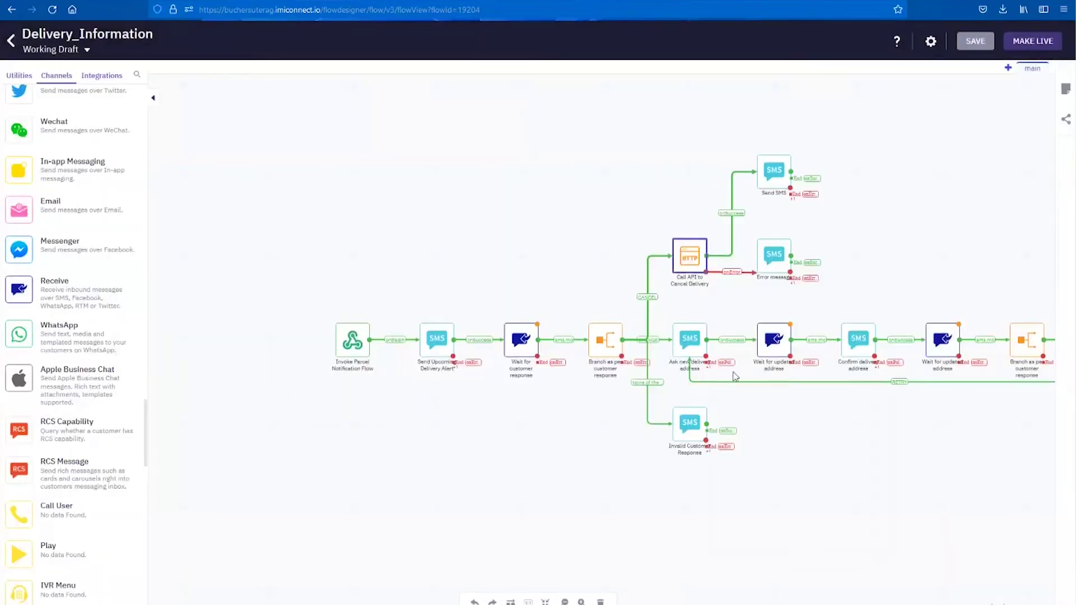
pyautogui.click(773, 174)
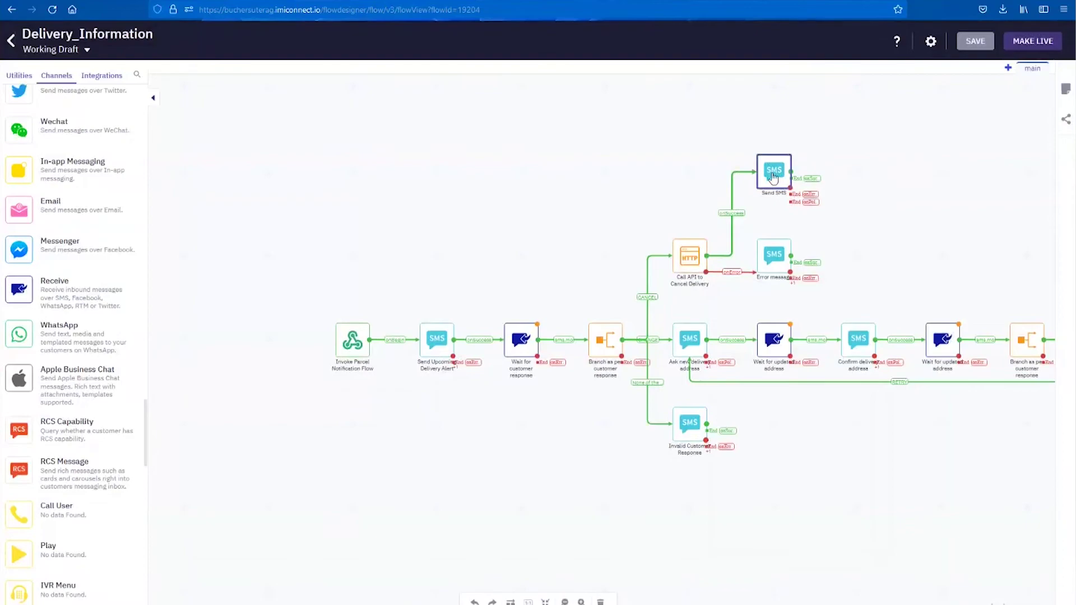
pyautogui.doubleClick(773, 176)
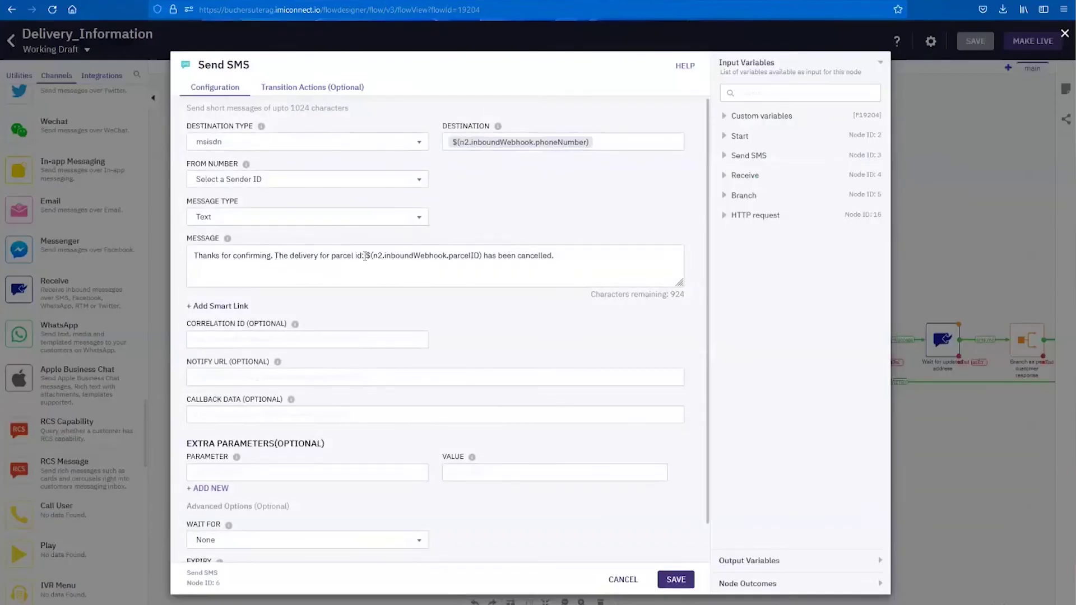
pyautogui.click(623, 580)
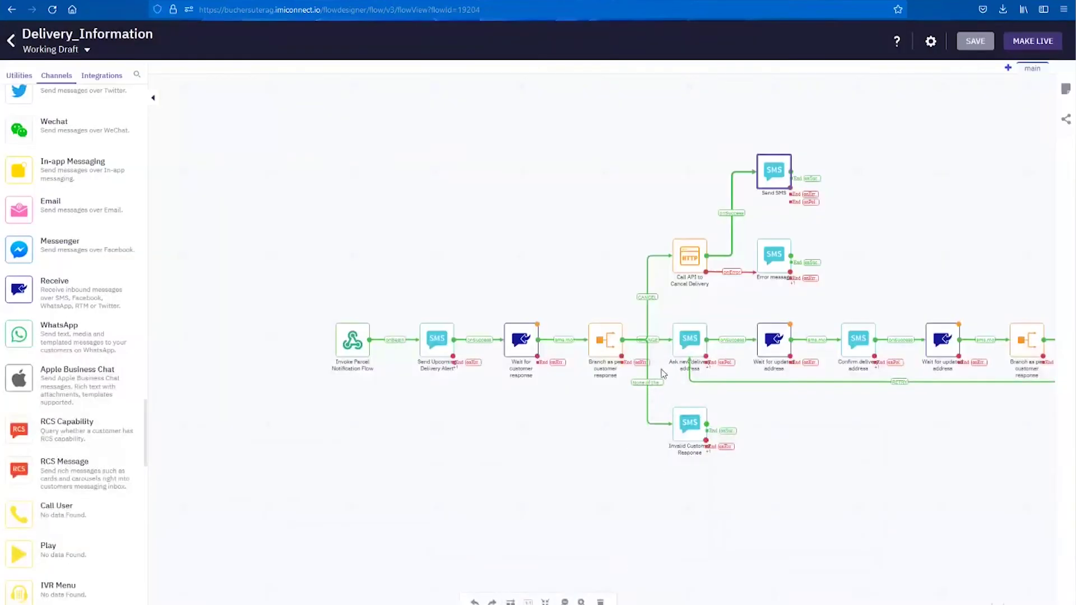
# Review the SMS messages in the Ask new delivery address and Confirm delivery address nodes.
pyautogui.doubleClick(692, 339)
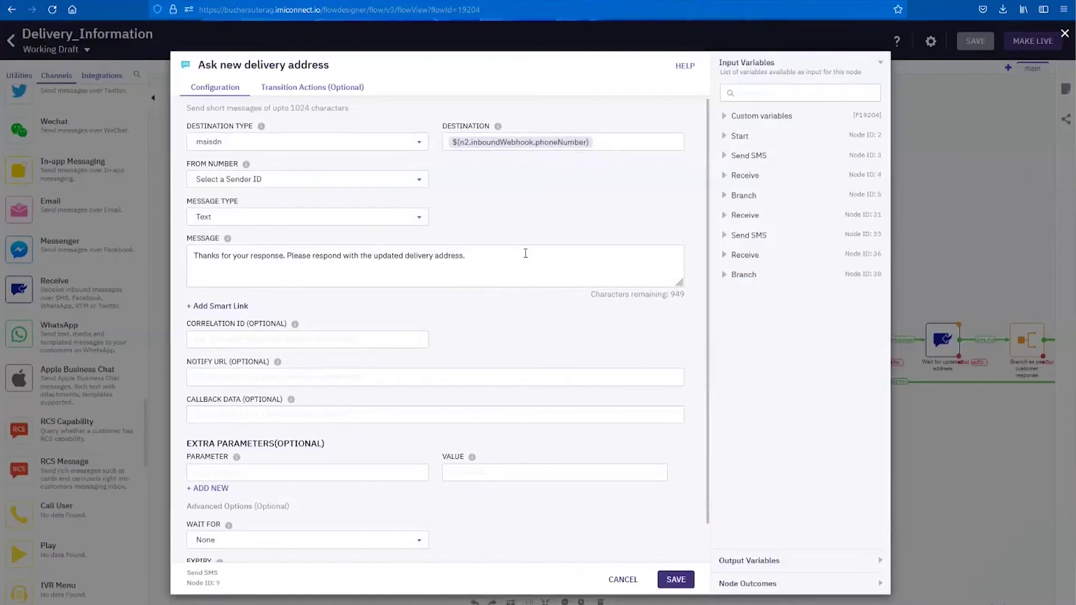
pyautogui.click(622, 581)
pyautogui.moveTo(871, 498); pyautogui.dragTo(615, 529)
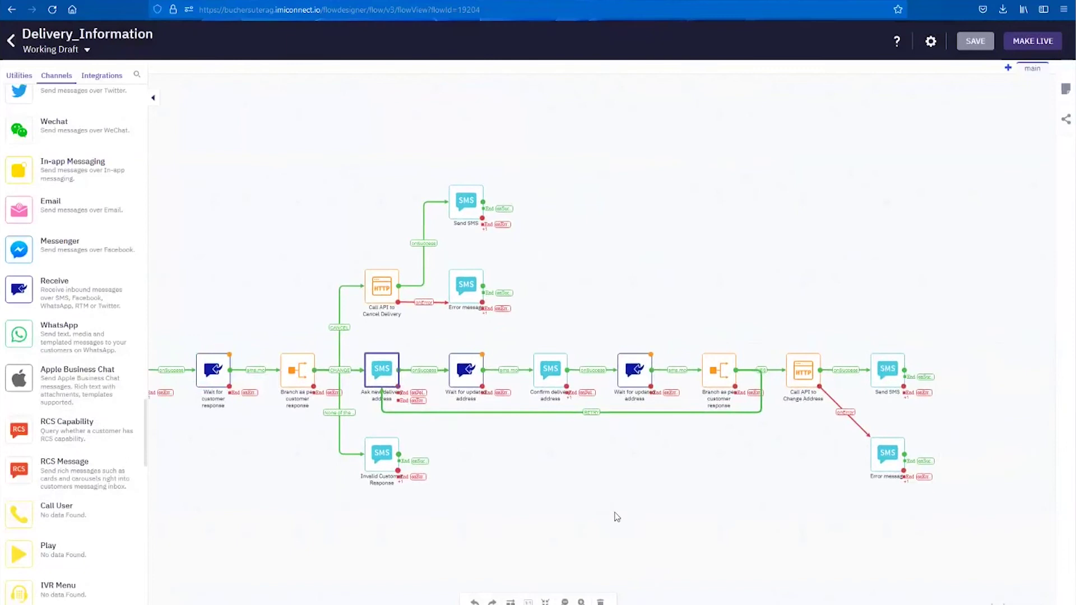
pyautogui.click(550, 370)
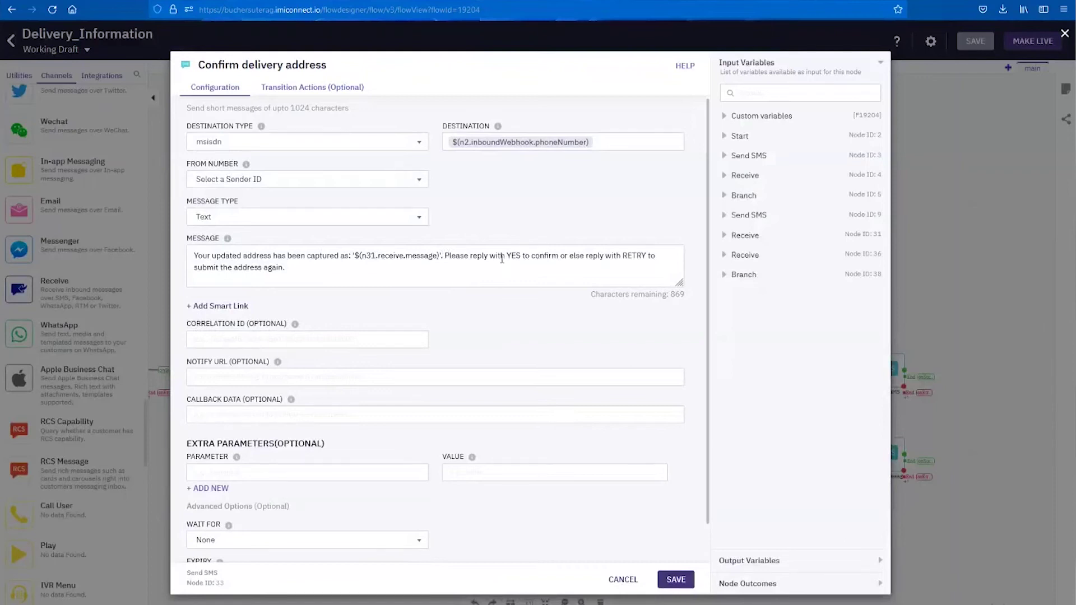
pyautogui.click(622, 580)
# Inspect the RETRY and YES conditions in the branch node that follows the delivery address confirmation.
pyautogui.click(719, 374)
pyautogui.doubleClick(719, 374)
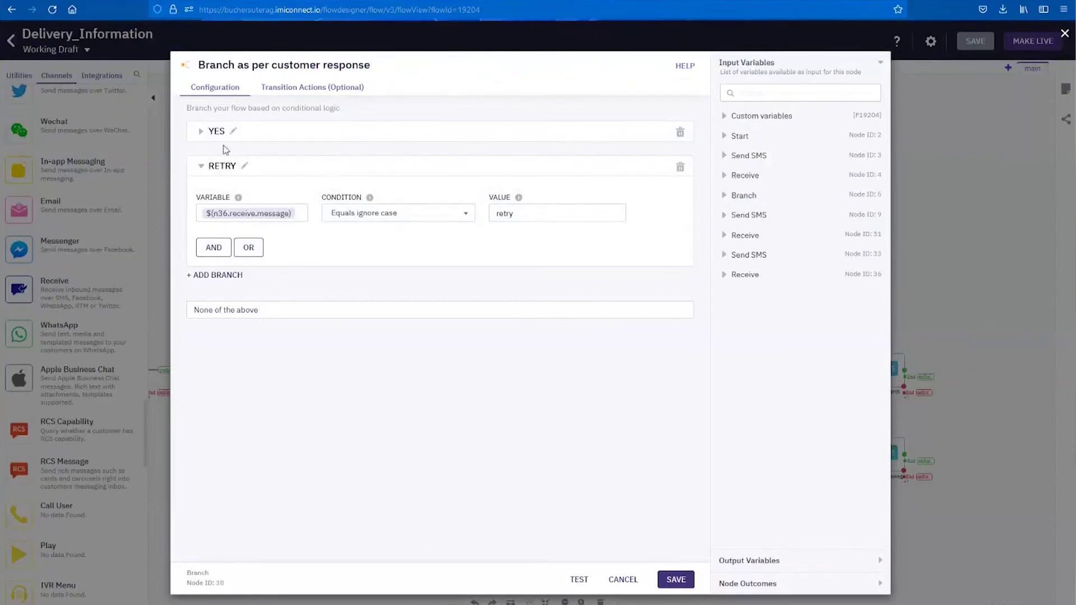
pyautogui.click(201, 131)
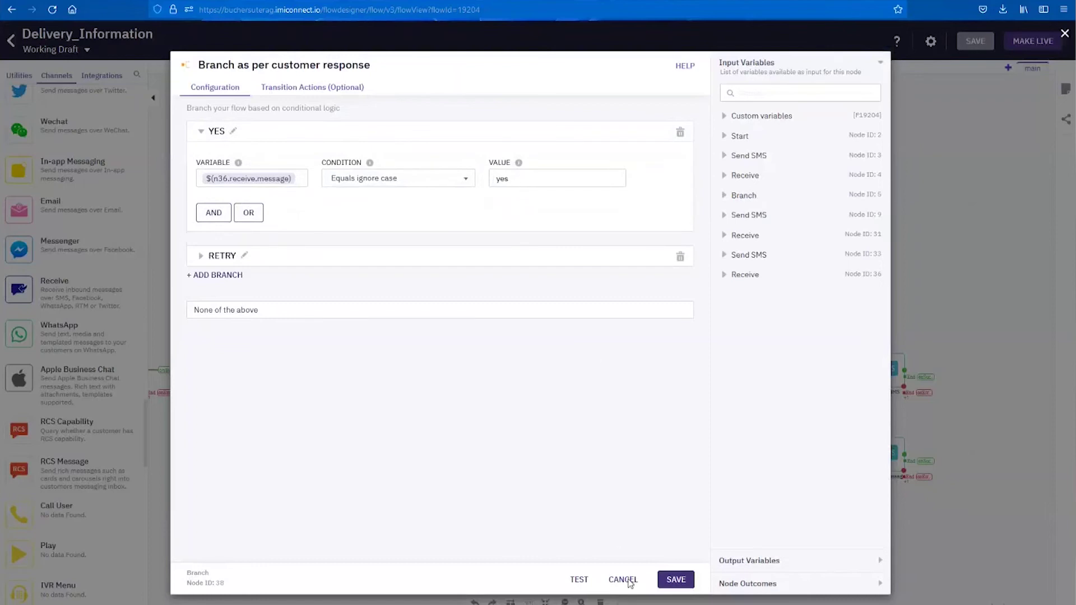
pyautogui.click(629, 580)
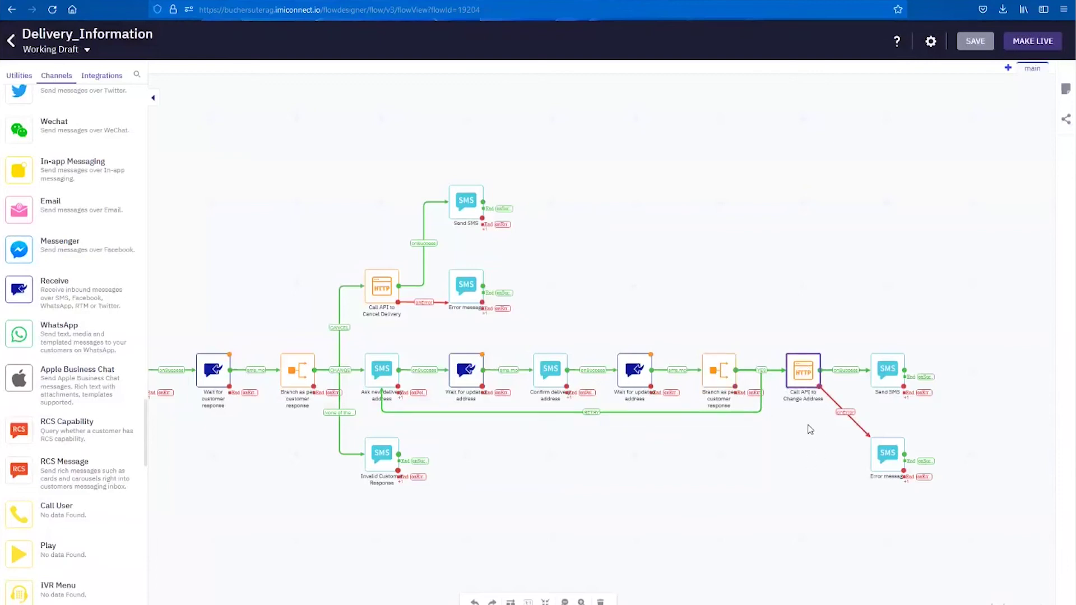
pyautogui.click(890, 370)
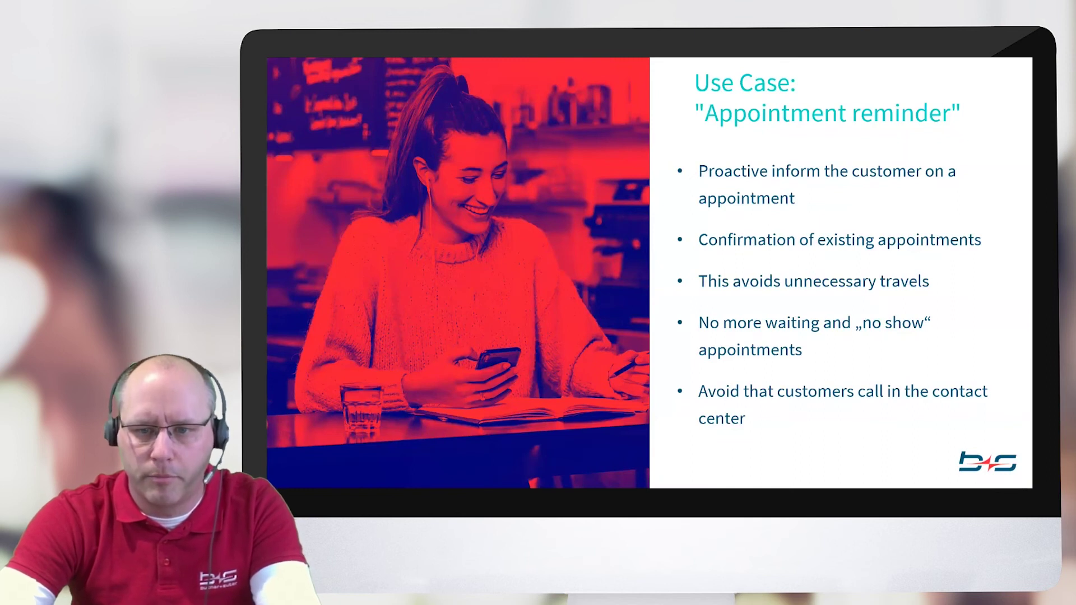
pyautogui.click(733, 354)
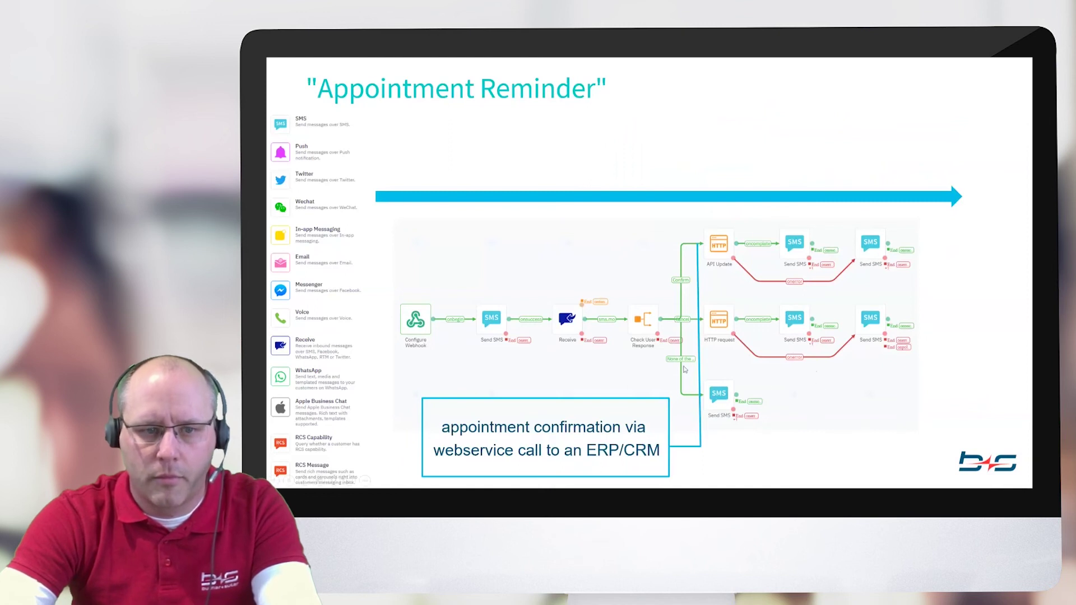
pyautogui.click(606, 336)
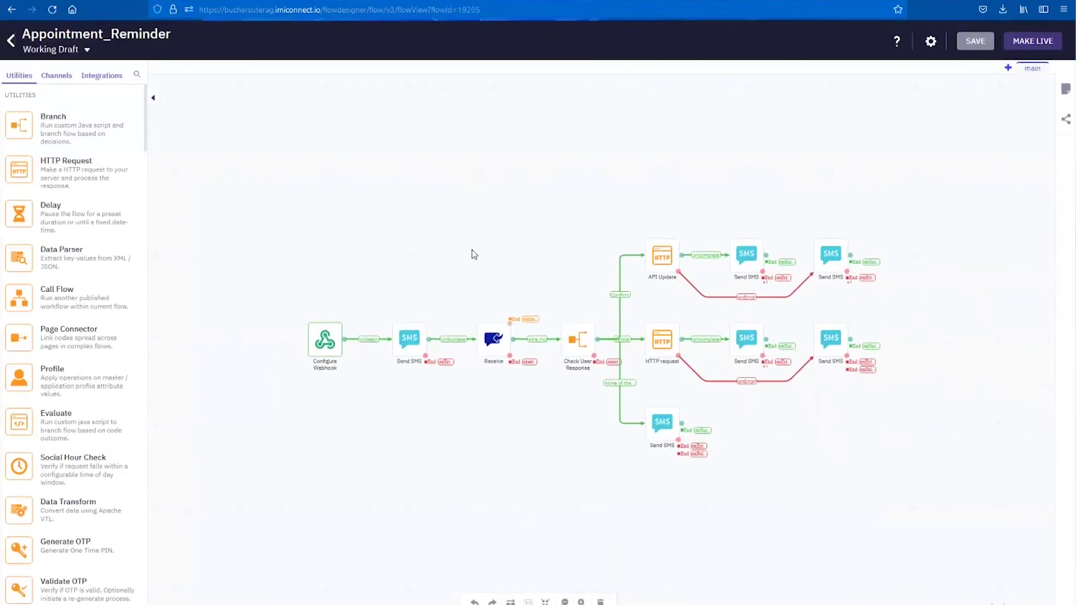
# Review the Configure Webhook settings and the reminder message in the first Send SMS node of the Appointment_Reminder flow.
pyautogui.click(325, 340)
pyautogui.doubleClick(325, 340)
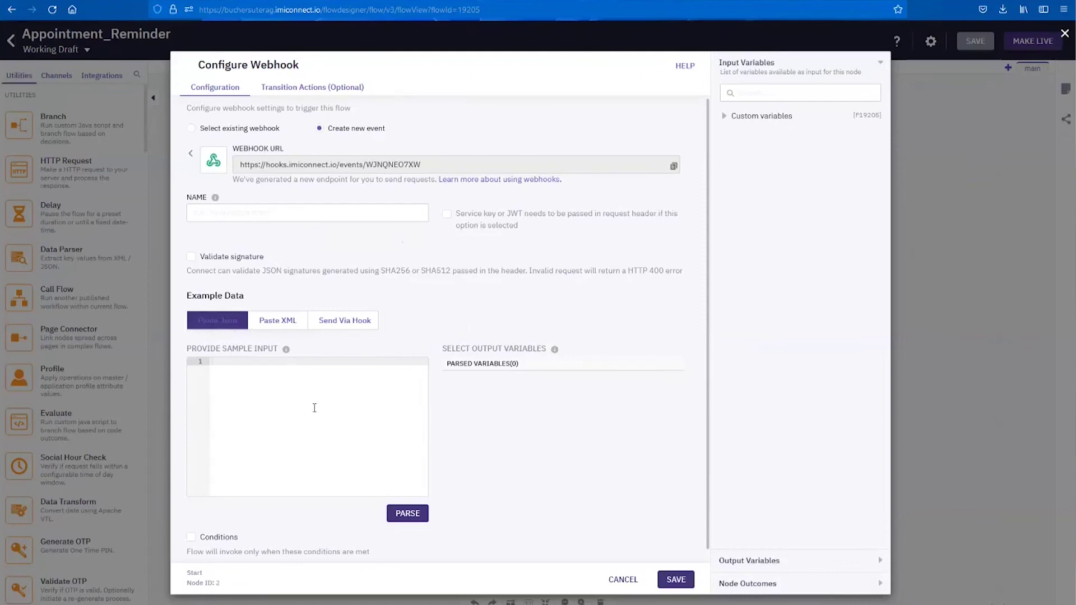
pyautogui.click(626, 581)
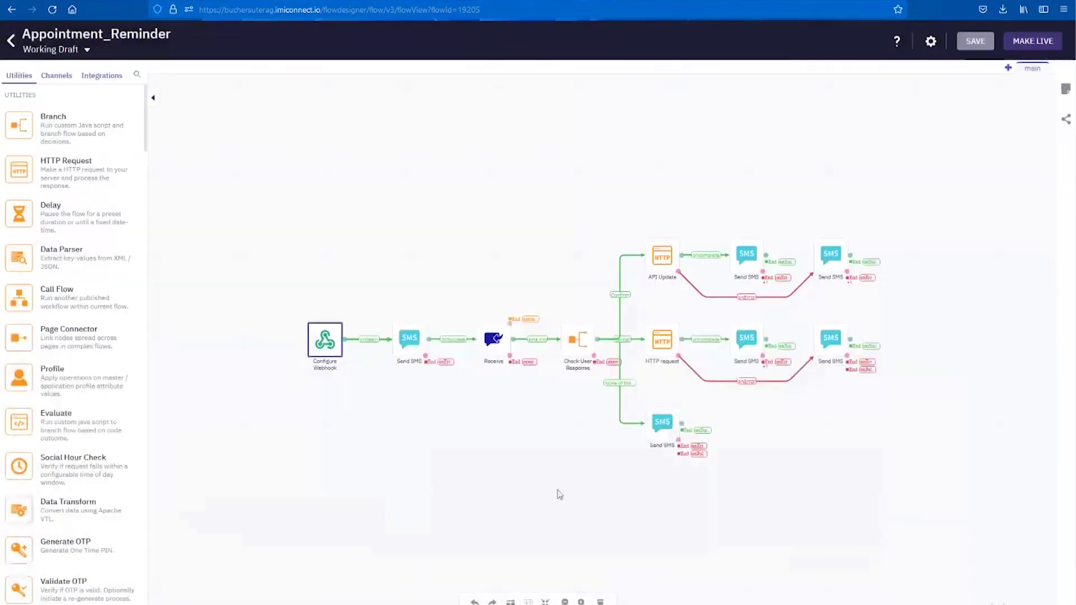
pyautogui.doubleClick(412, 338)
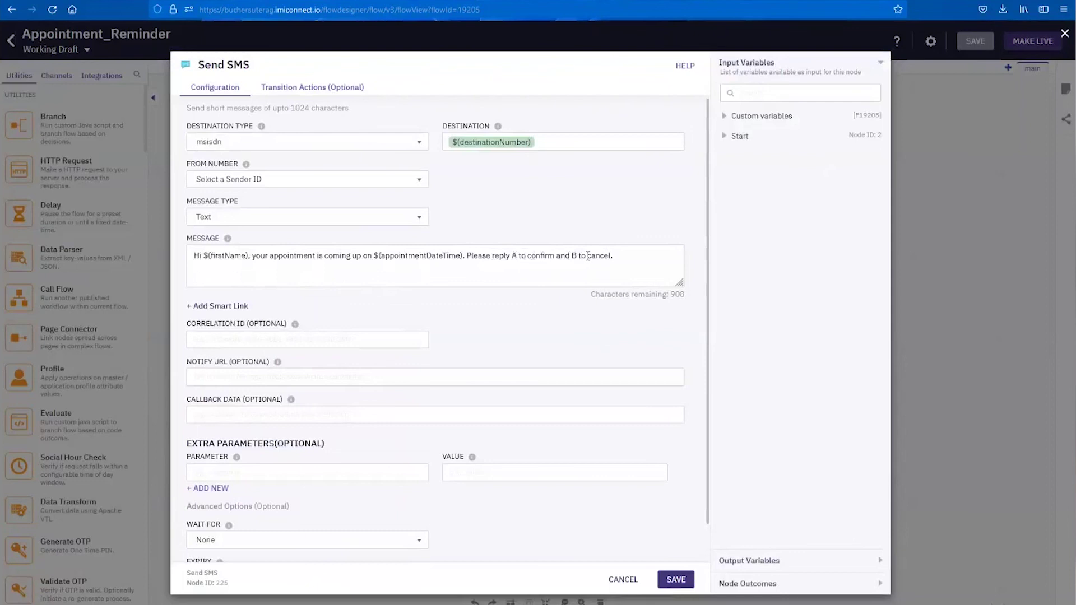
pyautogui.click(623, 580)
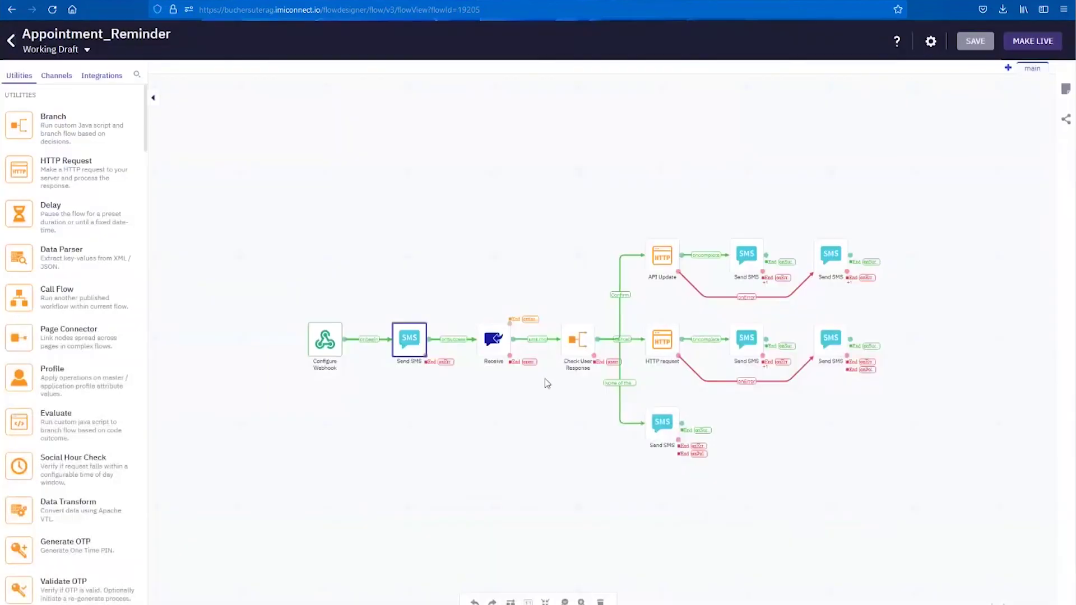
# Inspect the Cancel and Confirm conditions in the Check User Response branch node without saving changes.
pyautogui.doubleClick(572, 340)
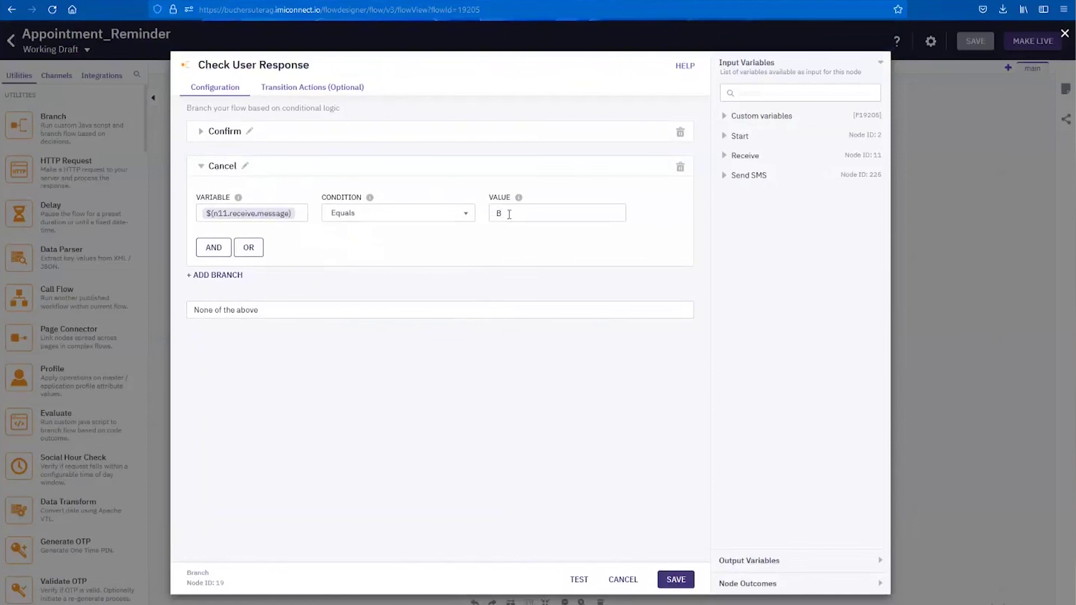
pyautogui.click(200, 132)
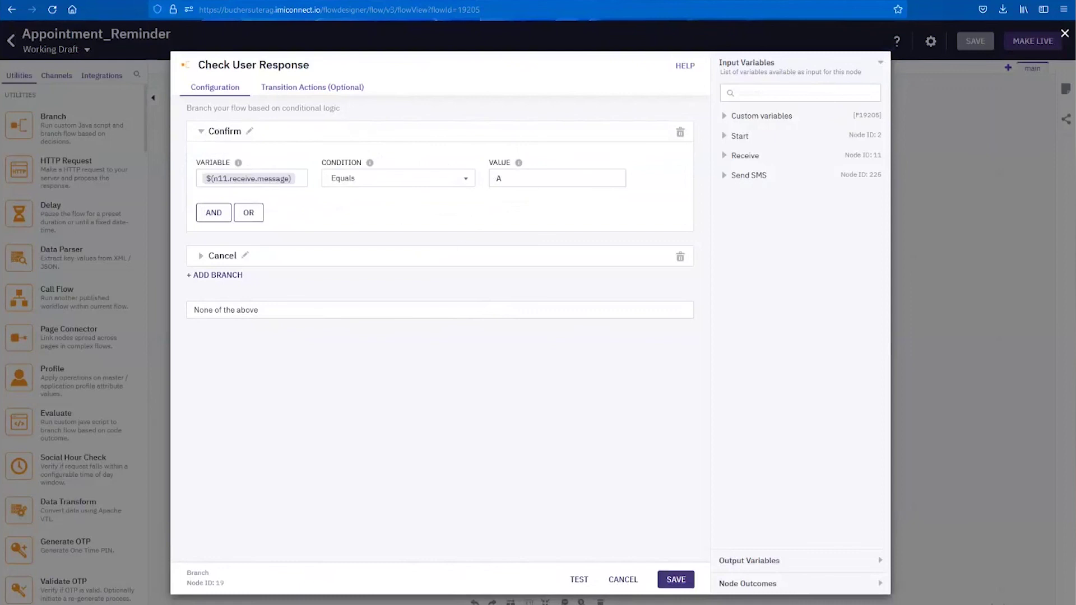
pyautogui.click(624, 579)
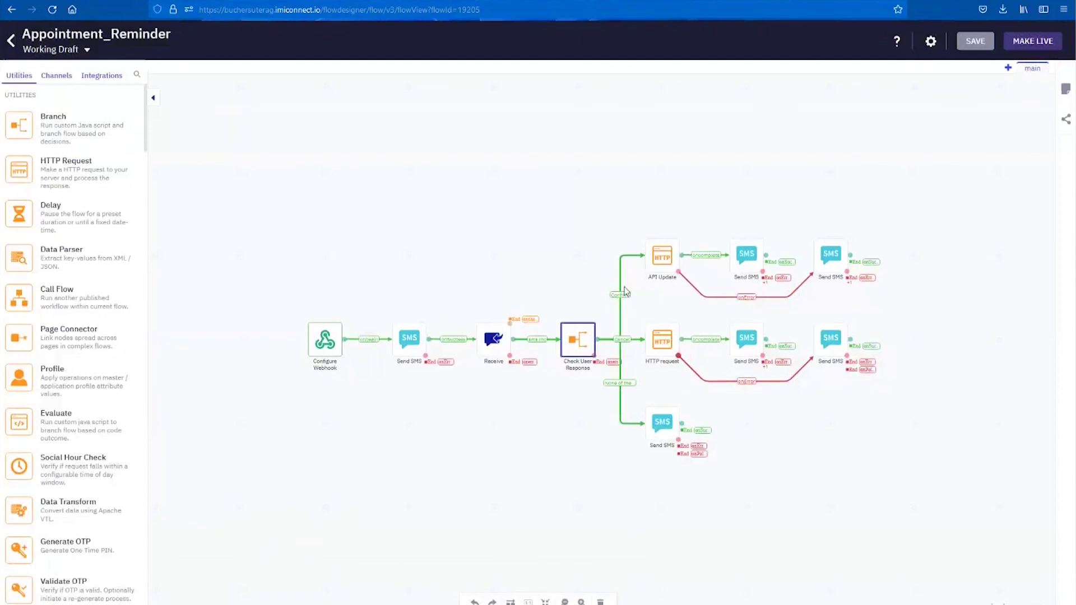
# Review the API Update request and the confirmation message in the Send SMS node that follows its success path.
pyautogui.doubleClick(658, 259)
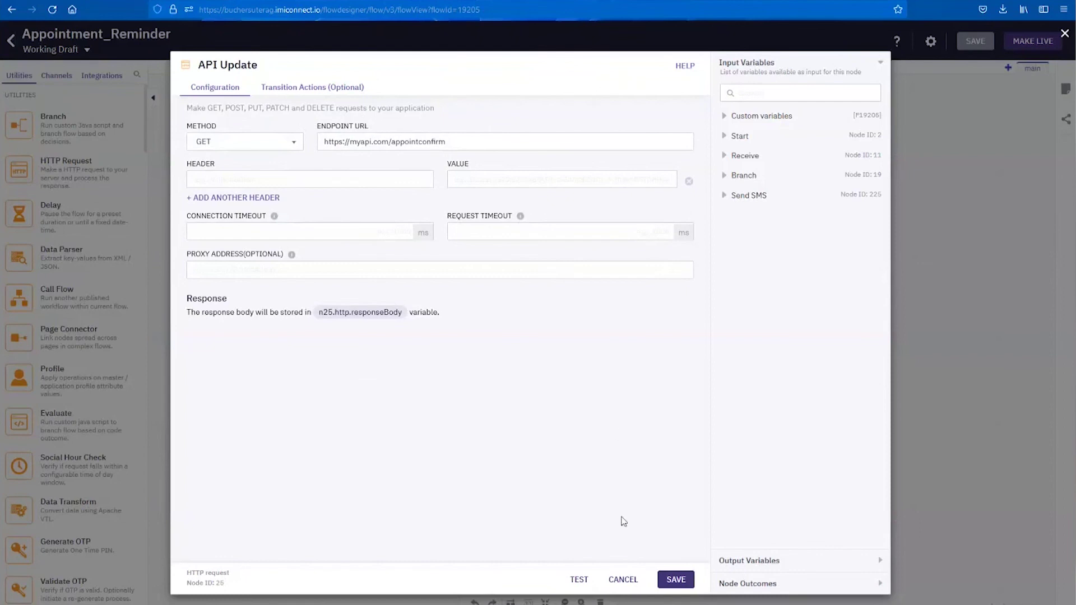
pyautogui.click(627, 580)
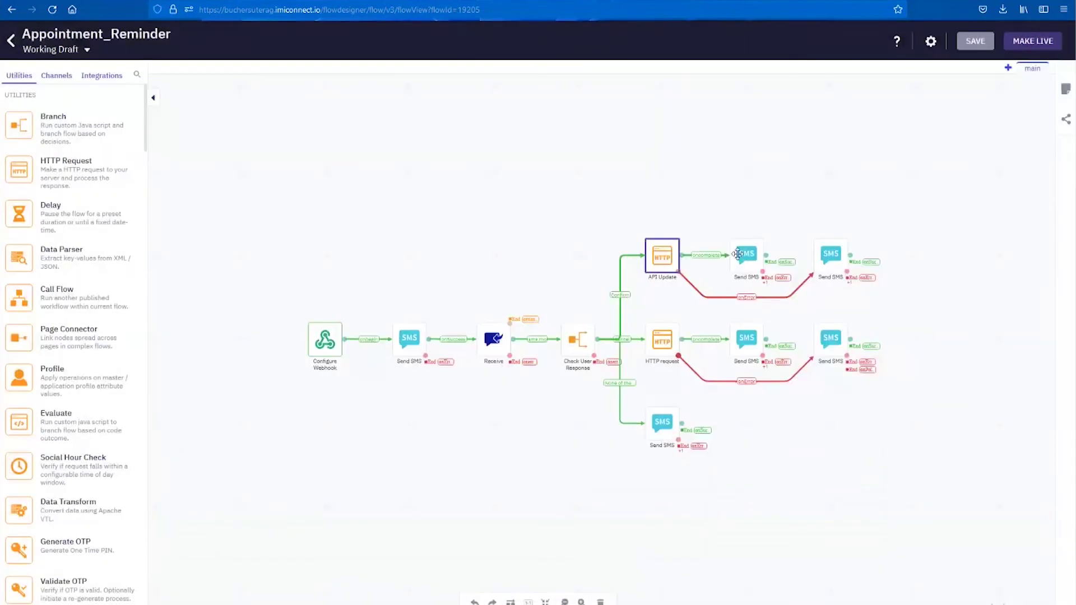
pyautogui.doubleClick(737, 254)
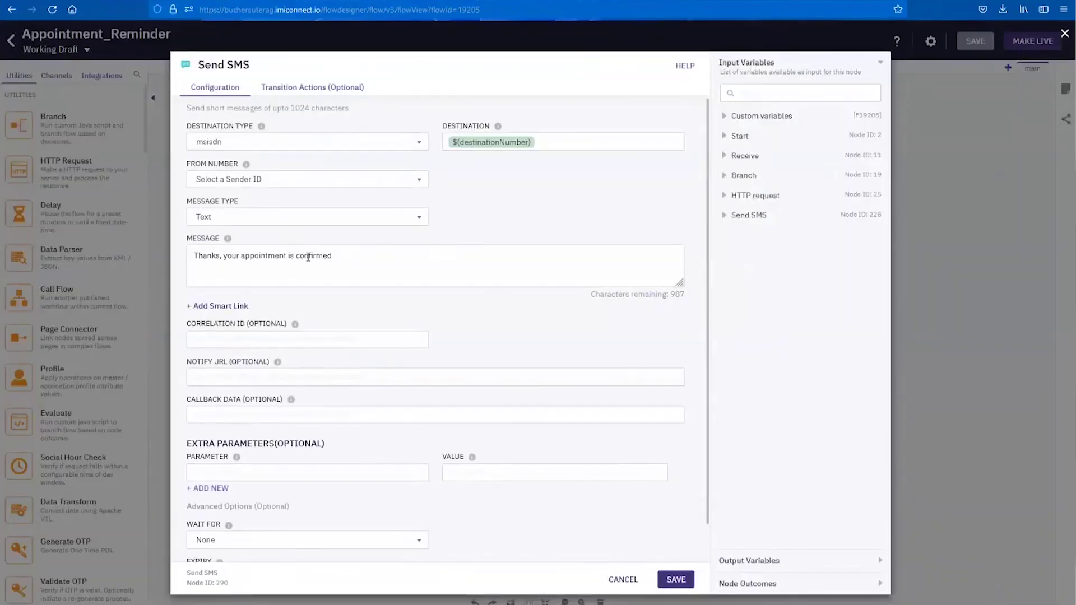
pyautogui.click(623, 581)
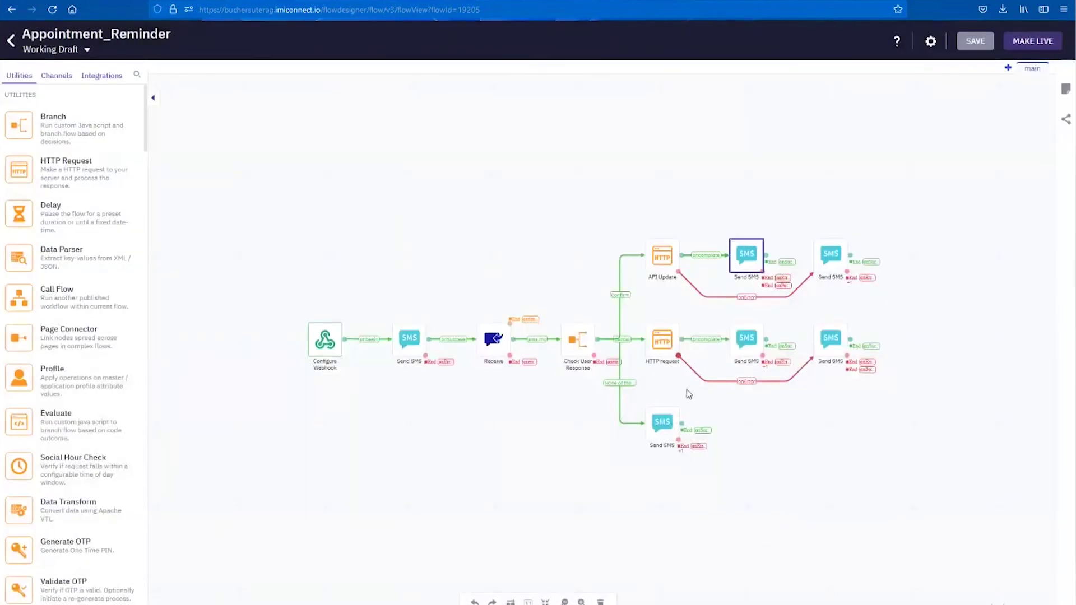